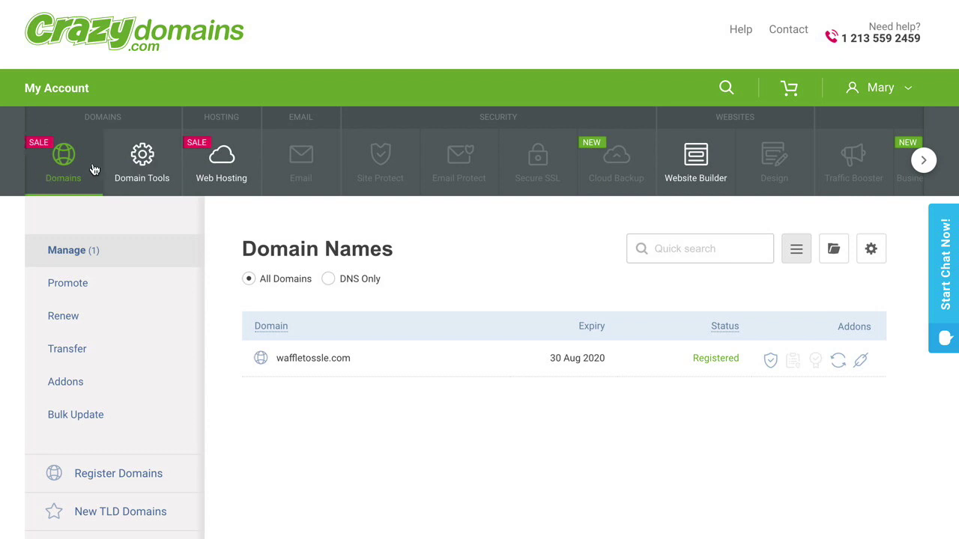
Open the management page for waffletossle.com and bring up its A records in the DNS settings
click(304, 358)
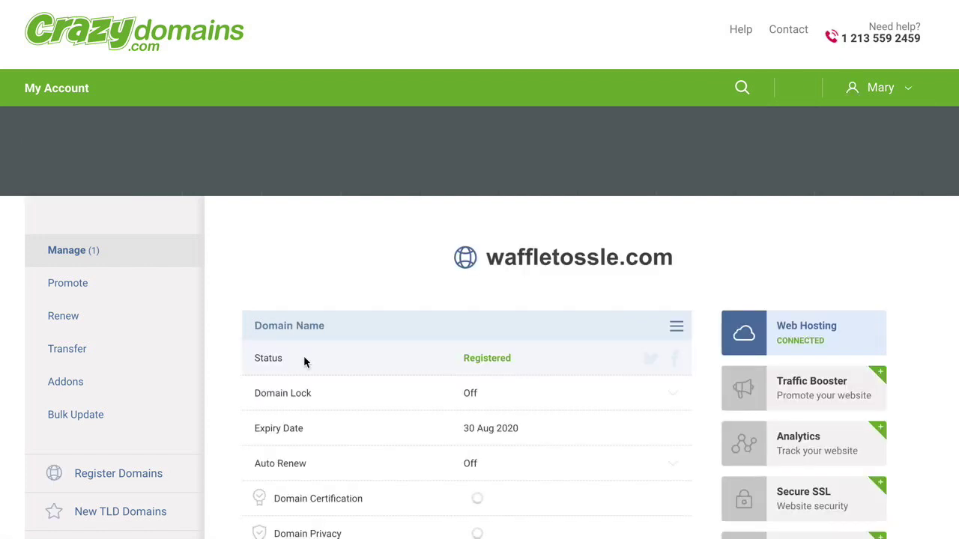
scroll(333, 361, down, 1)
scroll(333, 361, down, 5)
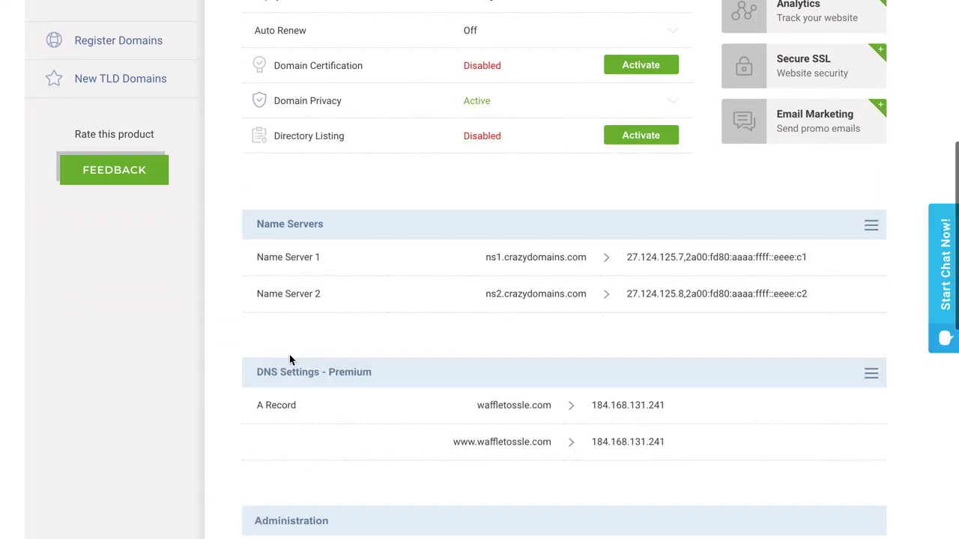
scroll(317, 345, down, 1)
mouse_move(314, 341)
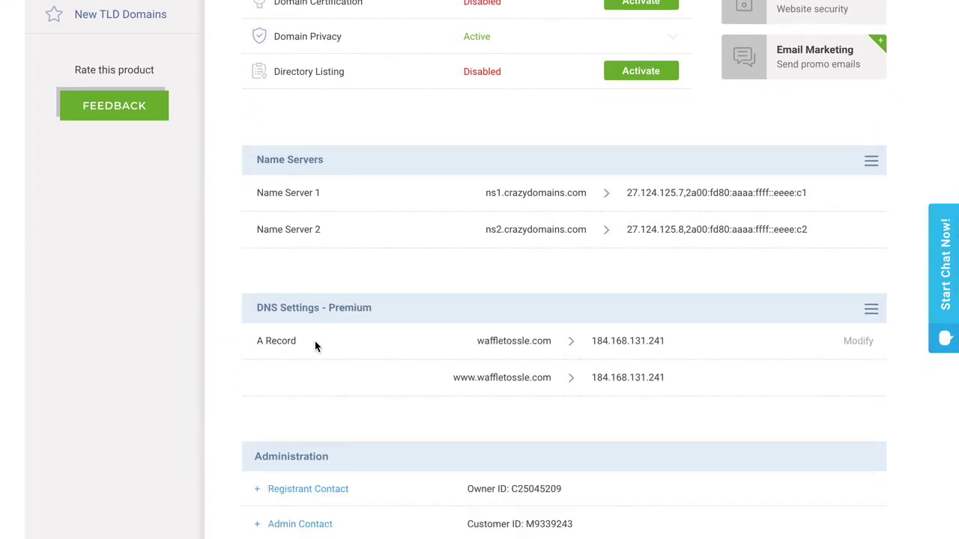
mouse_move(442, 378)
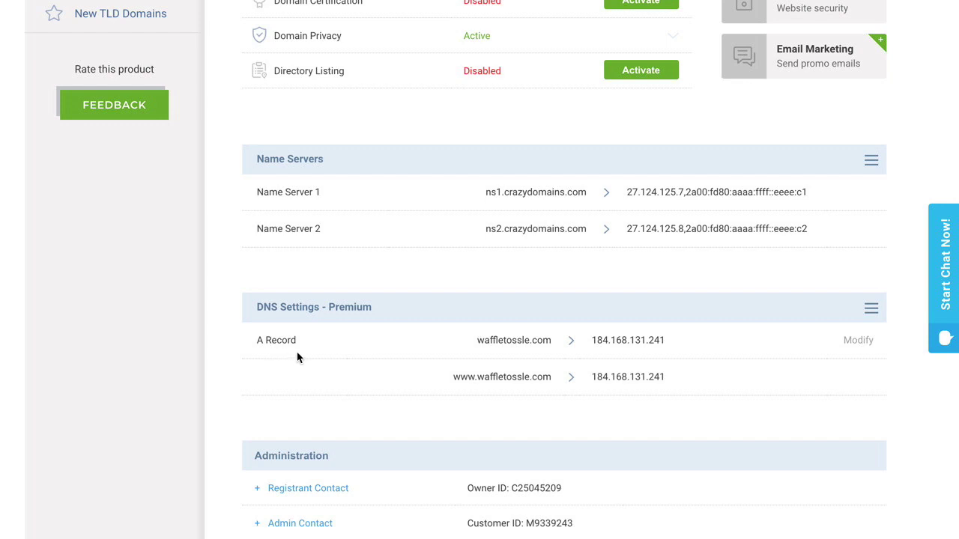
click(858, 342)
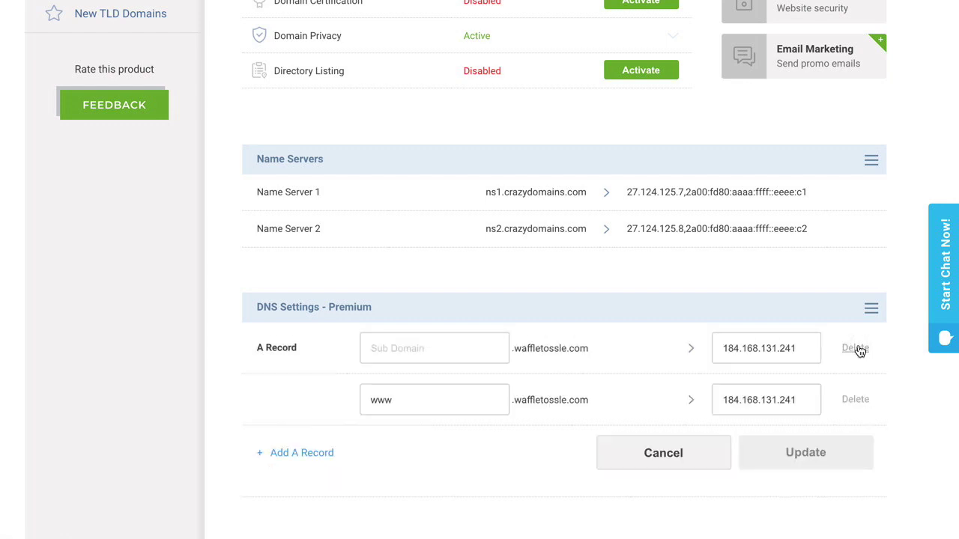
click(858, 349)
click(858, 404)
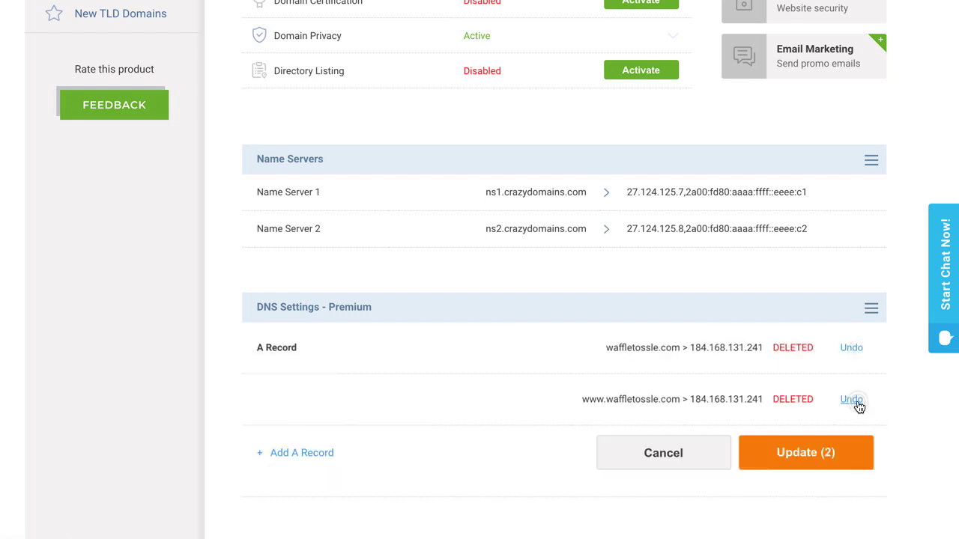
click(805, 460)
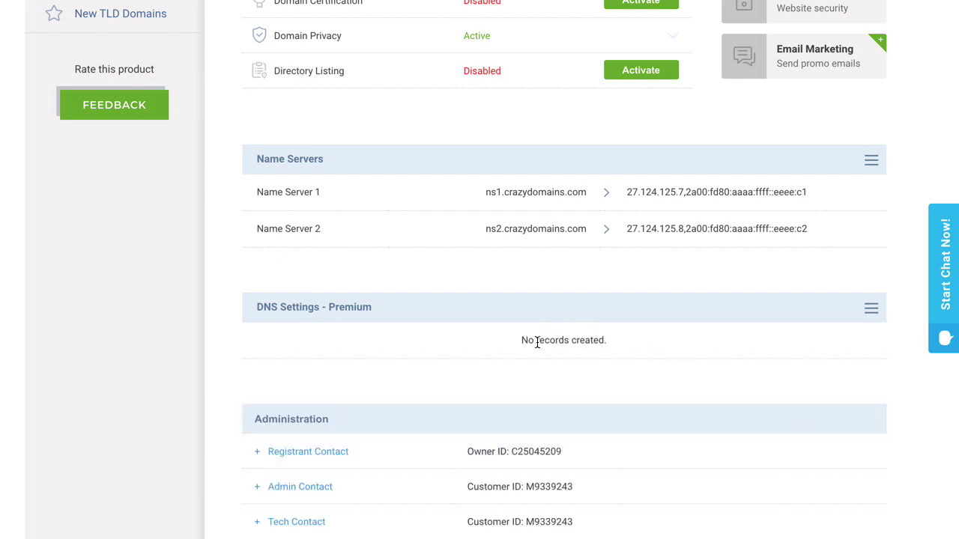
Add and save a CNAME record with the subdomain www and the alias awfulwaffle.bigcartel.com
click(872, 312)
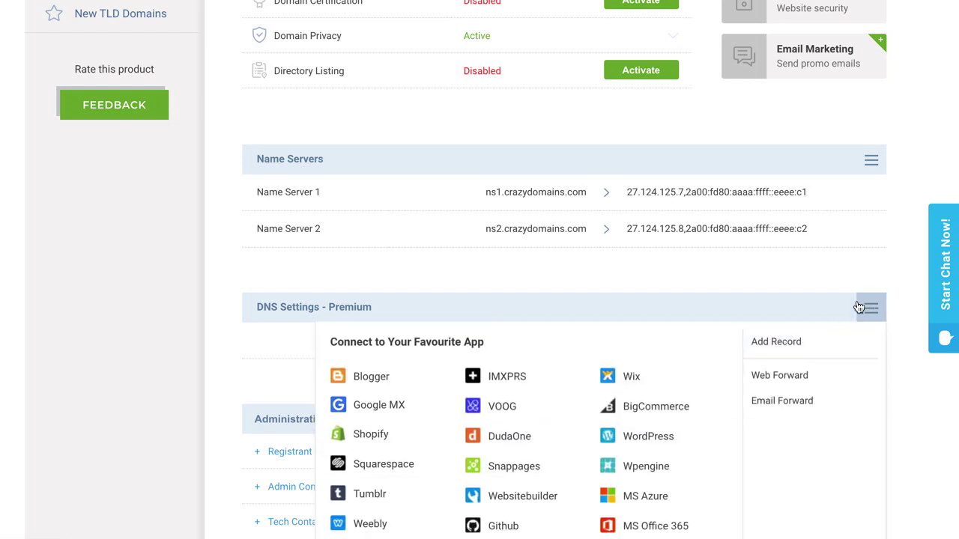
click(777, 343)
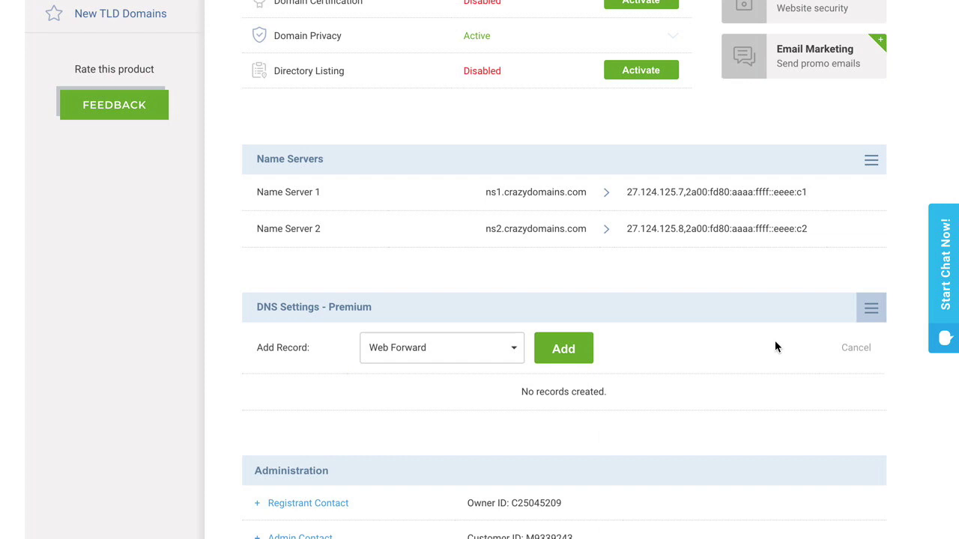
click(513, 349)
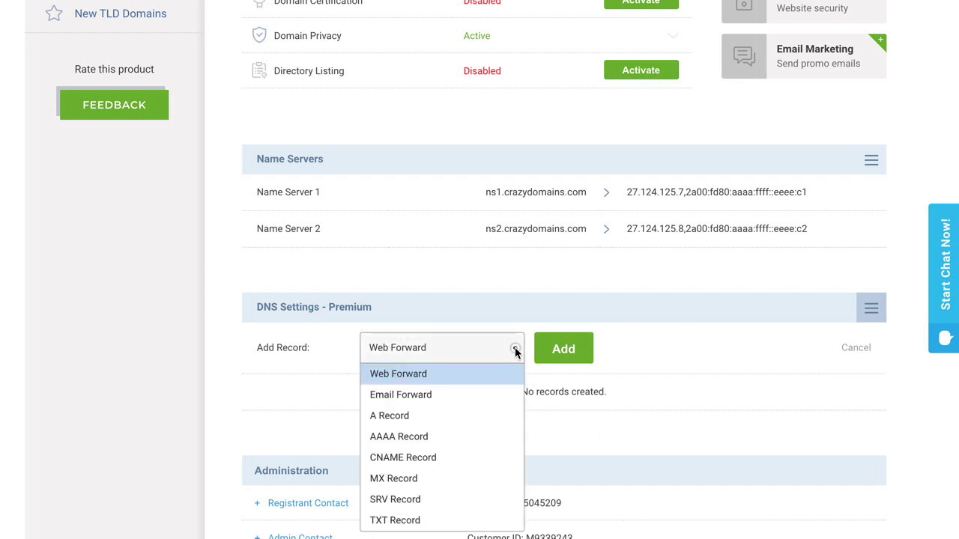
click(405, 458)
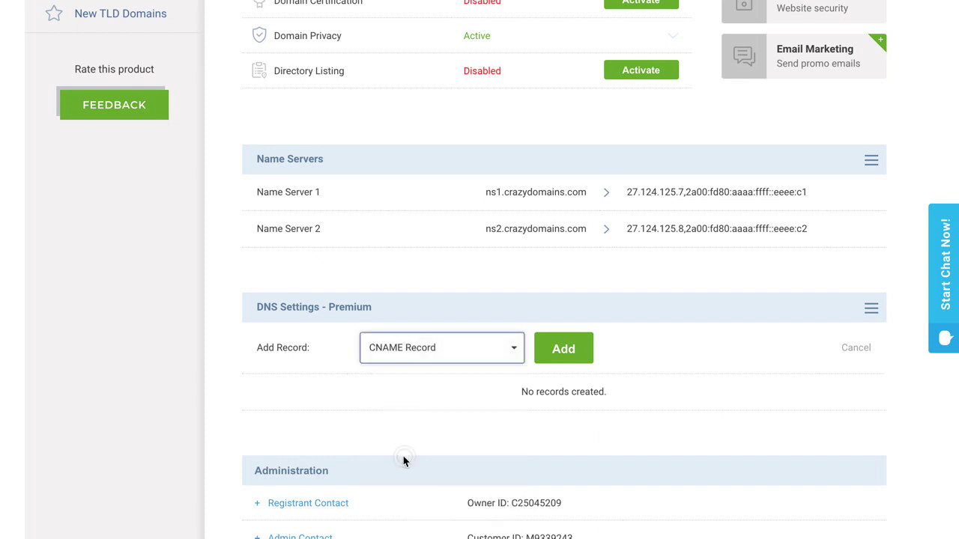
click(562, 349)
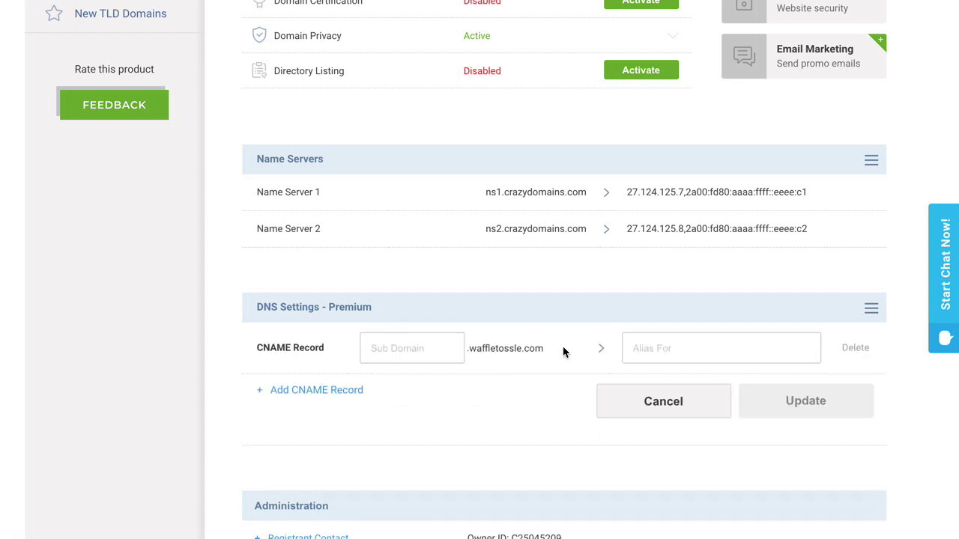
click(426, 350)
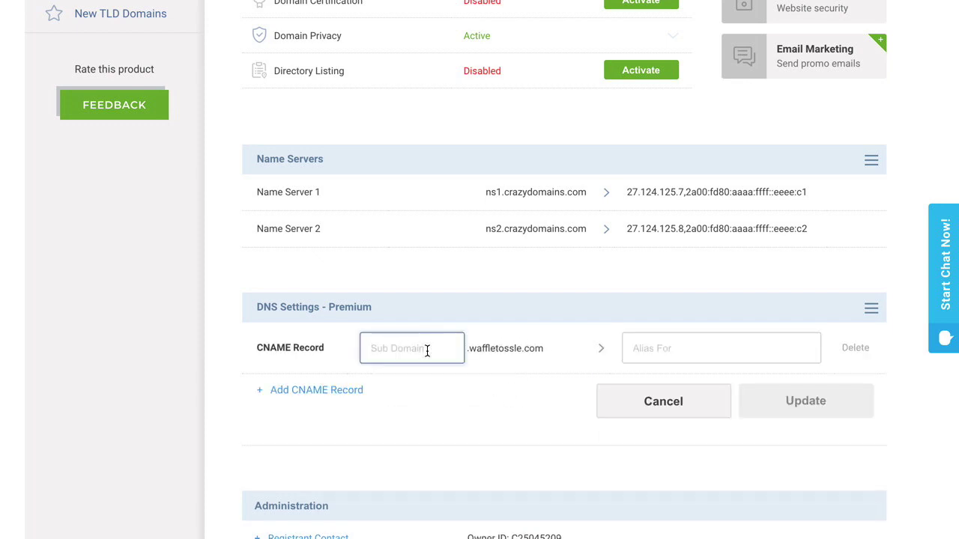
text(www)
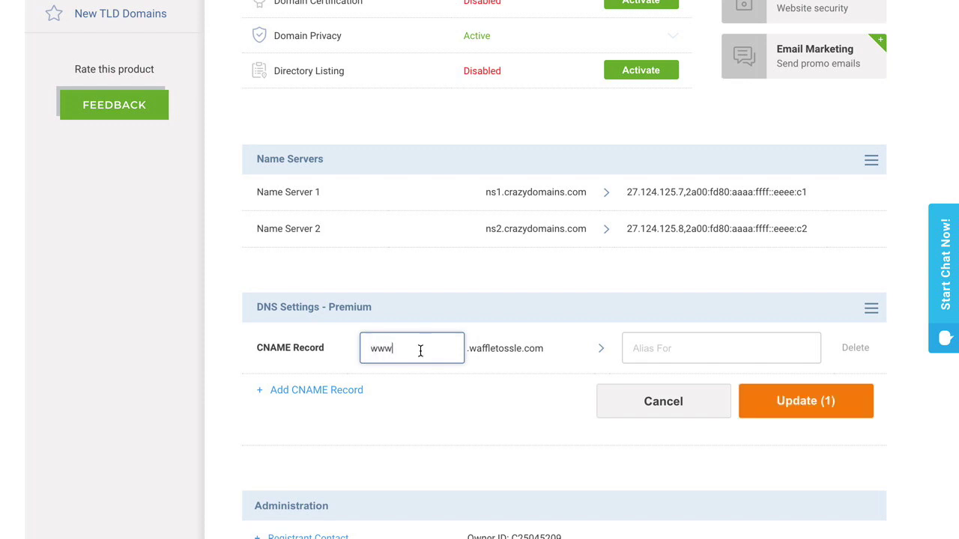
scroll(433, 351, up, 1)
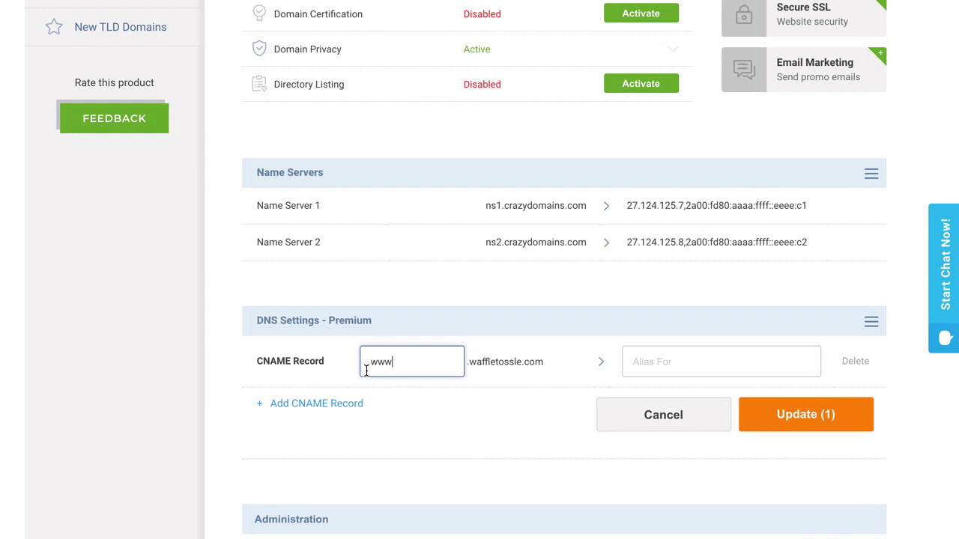
click(648, 364)
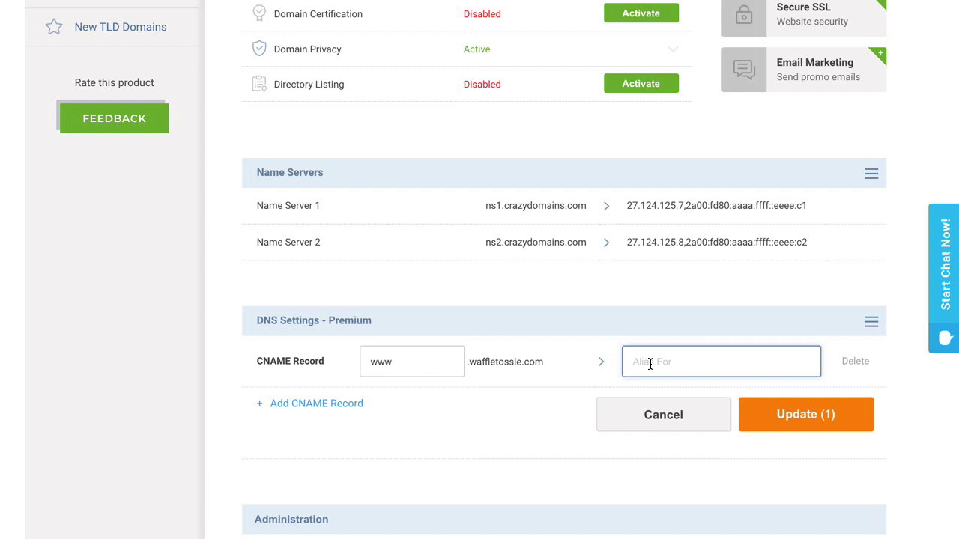
text(awfulwaffle.bigcartel.com)
click(799, 419)
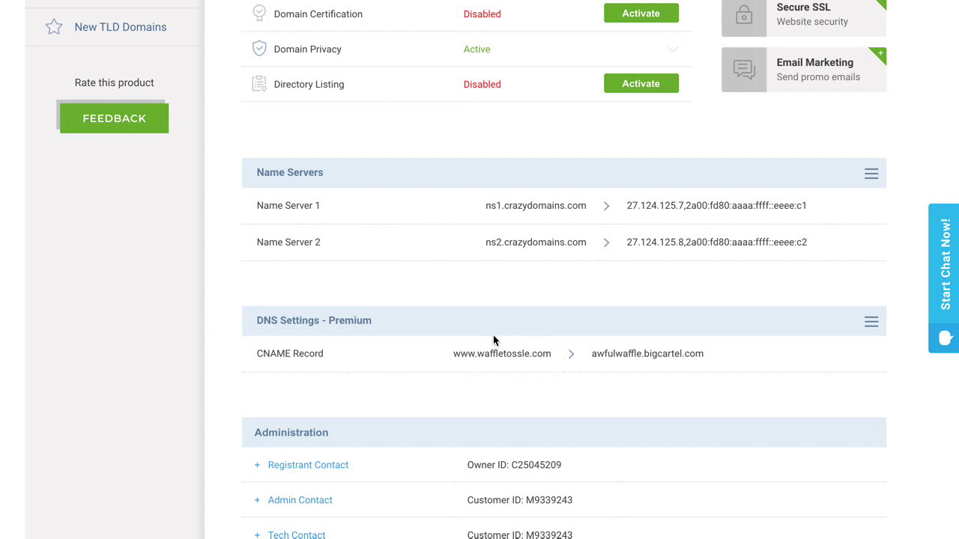
click(872, 328)
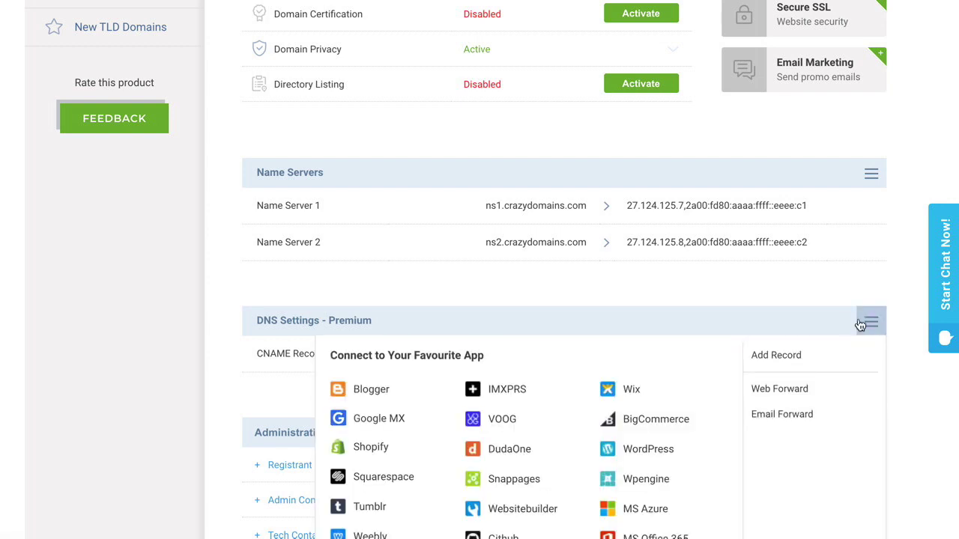
click(783, 396)
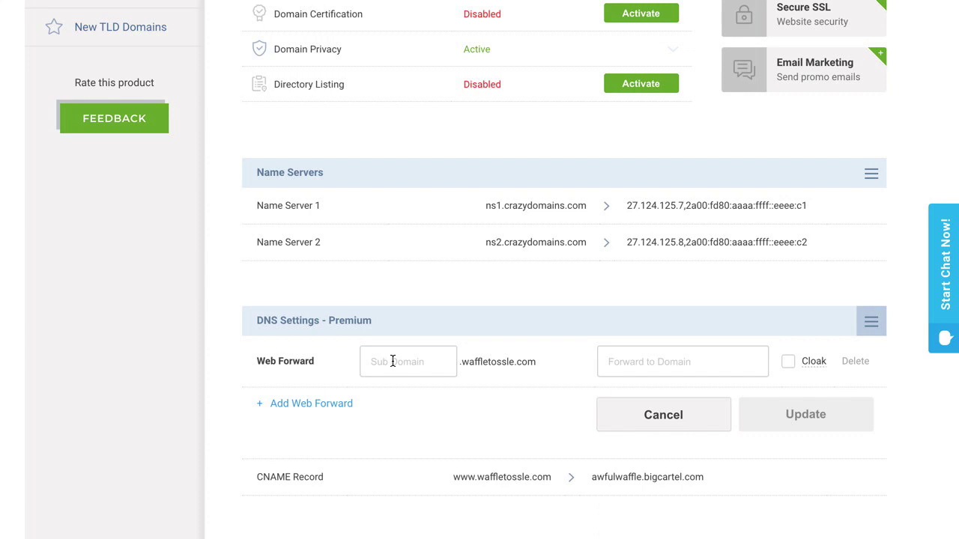
click(616, 362)
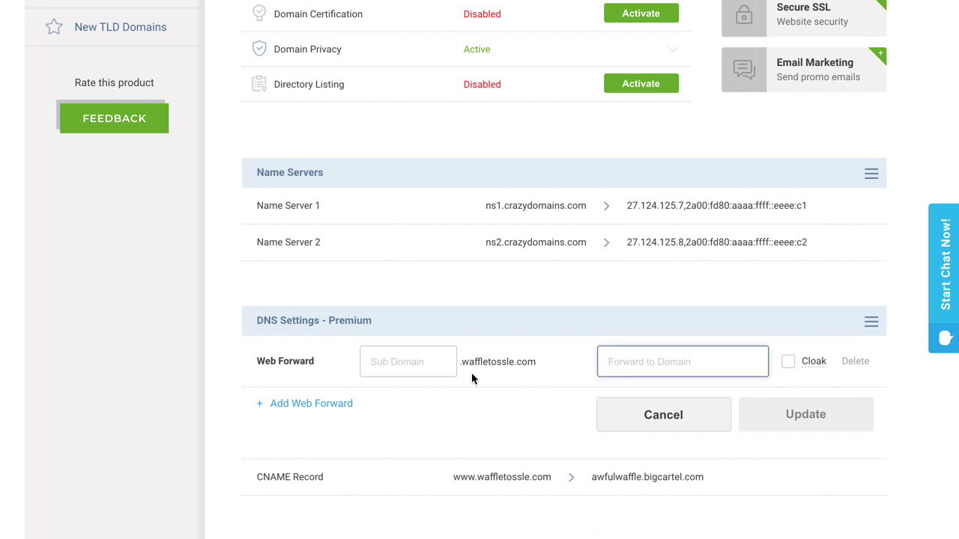
text(www)
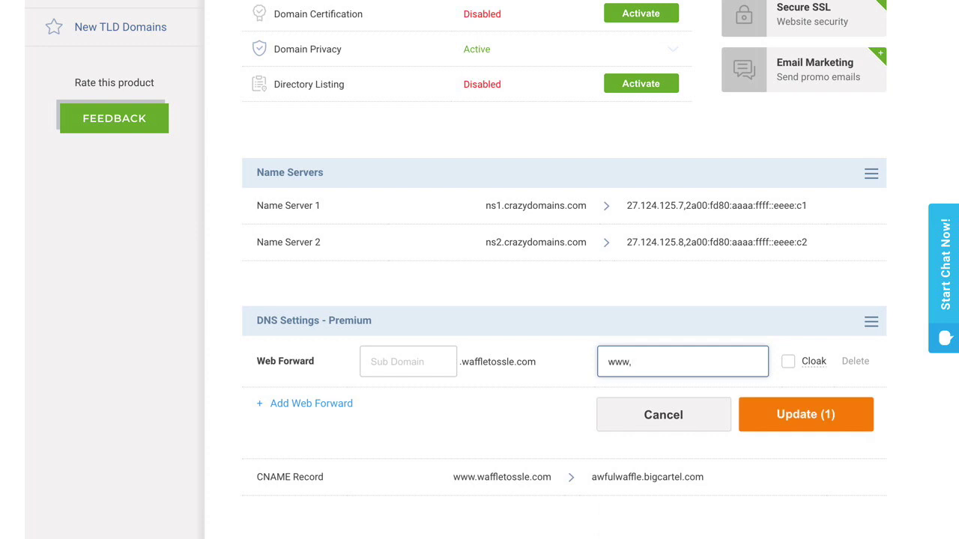
text(.waffletossle.com)
click(802, 418)
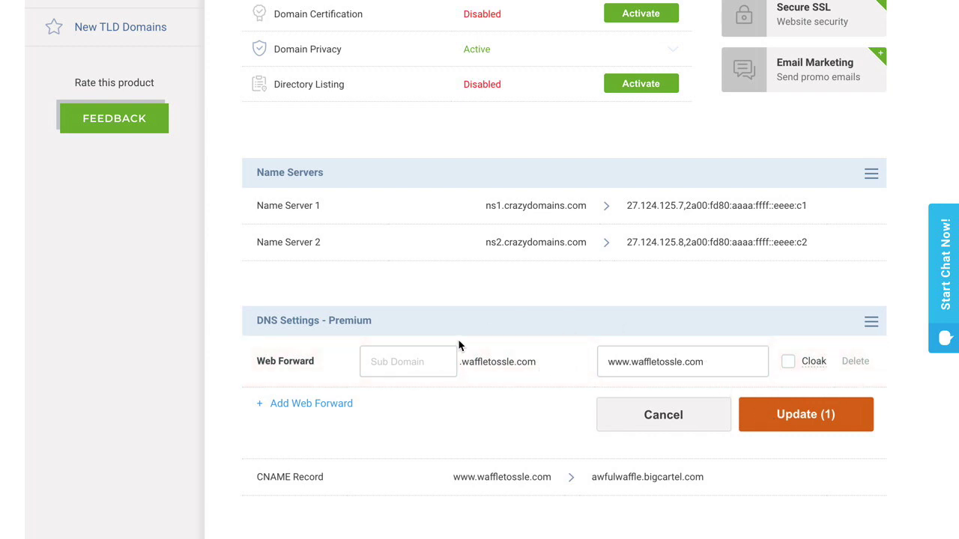
scroll(101, 85, down, 1)
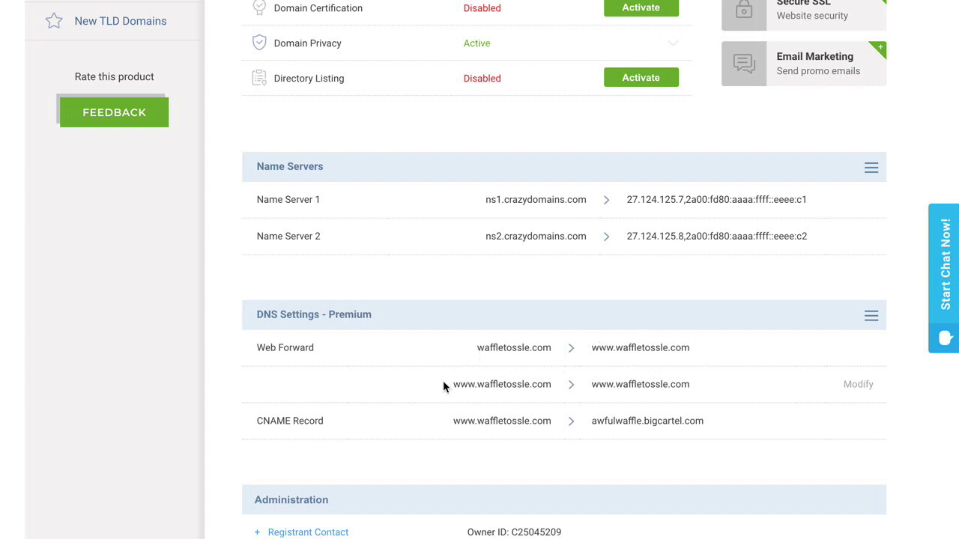
scroll(444, 394, down, 1)
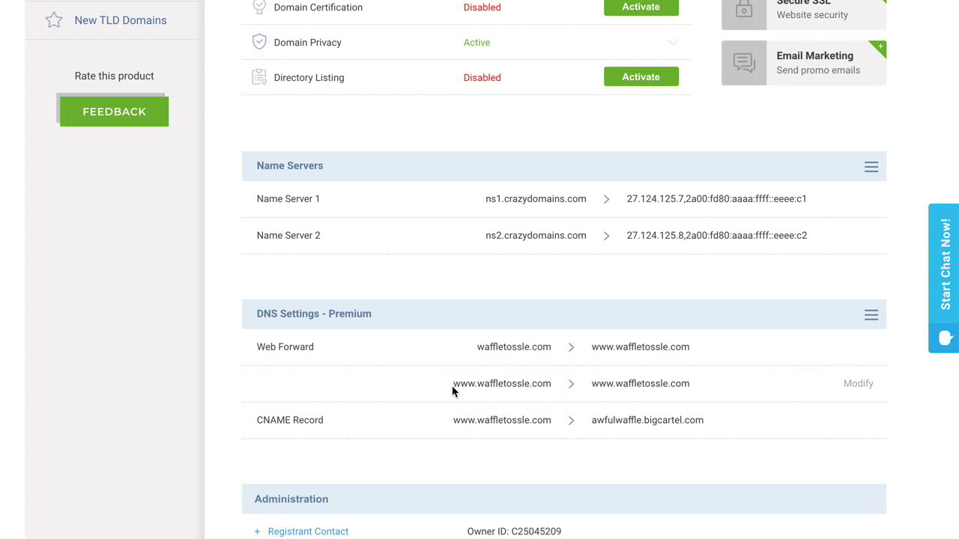
scroll(452, 386, down, 1)
scroll(454, 388, down, 1)
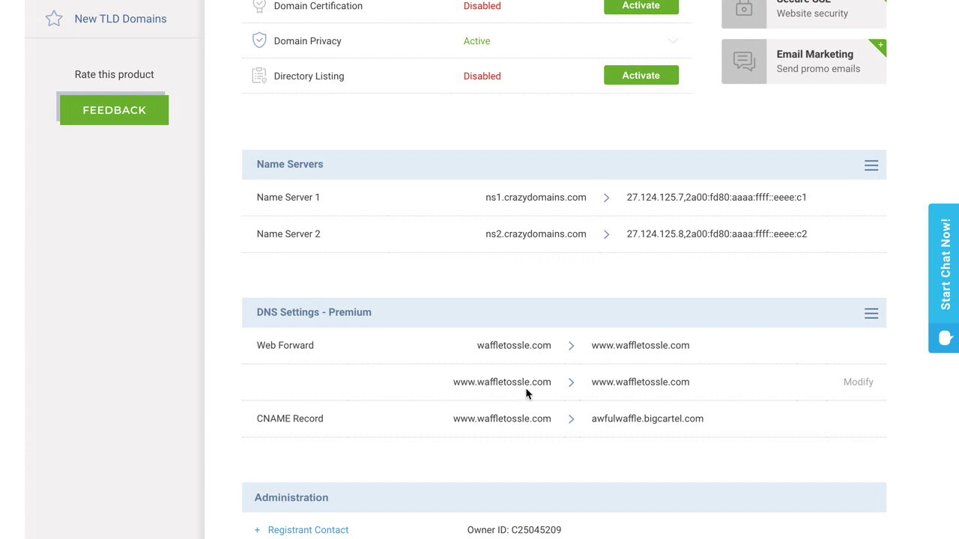
click(858, 382)
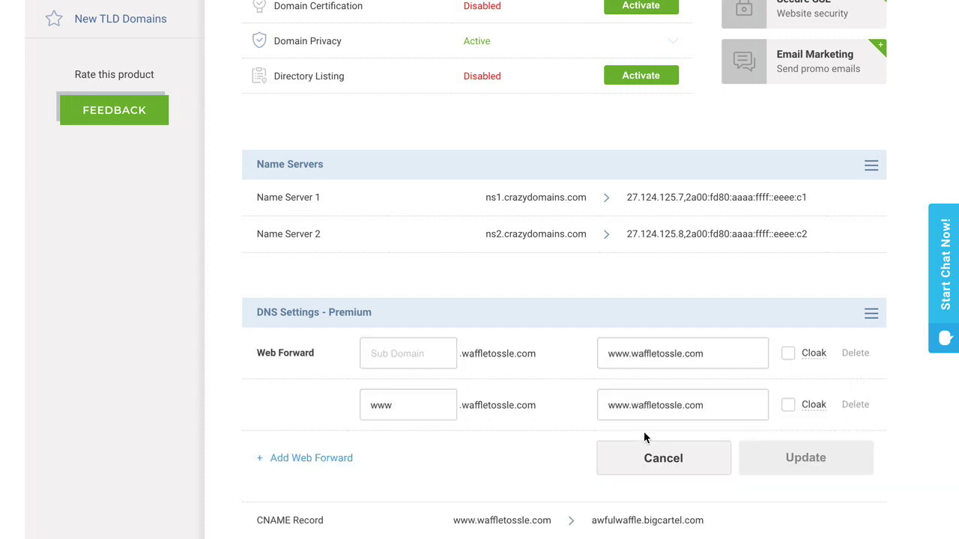
click(855, 405)
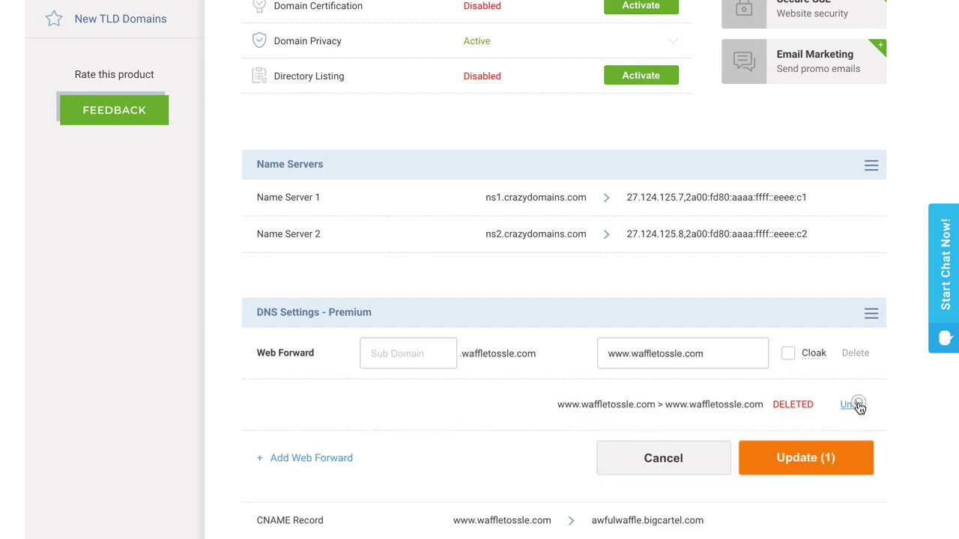
click(814, 459)
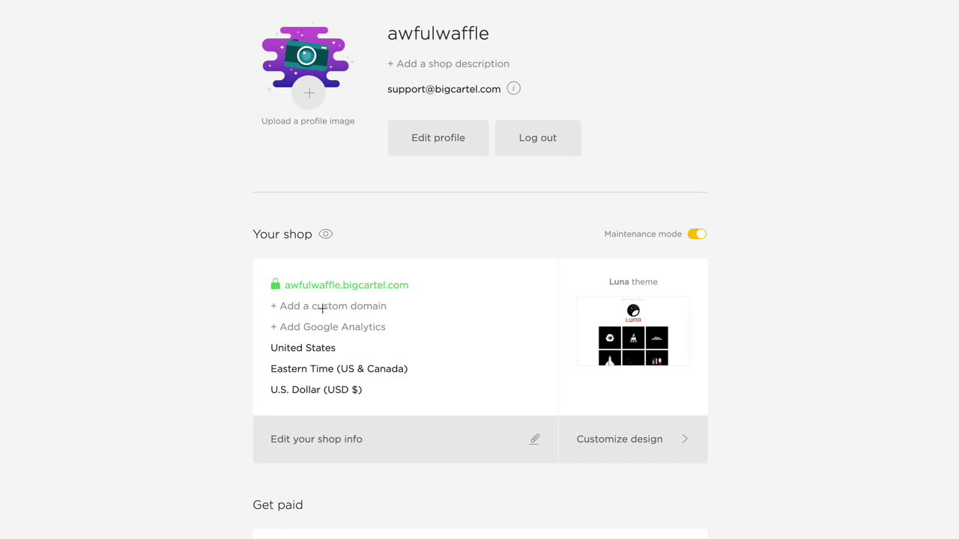
click(321, 306)
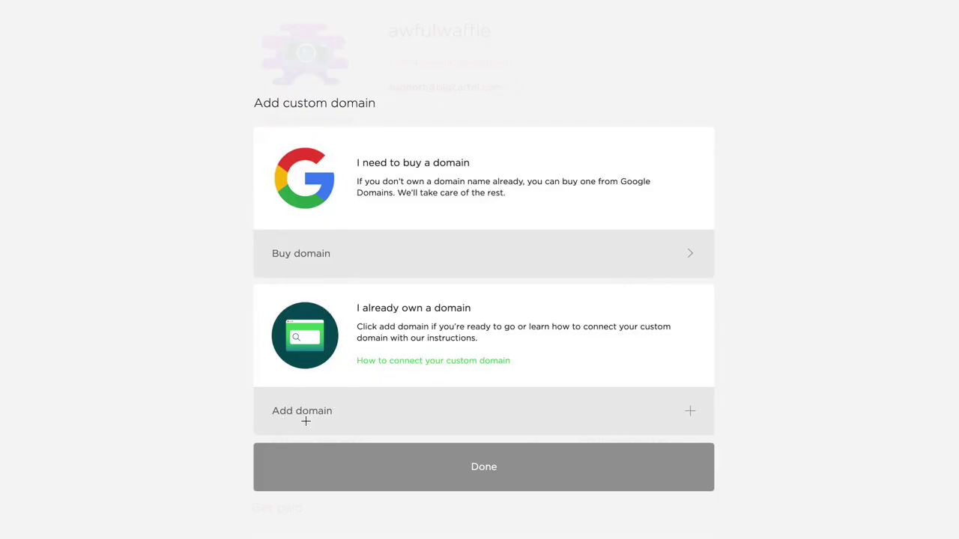
click(305, 420)
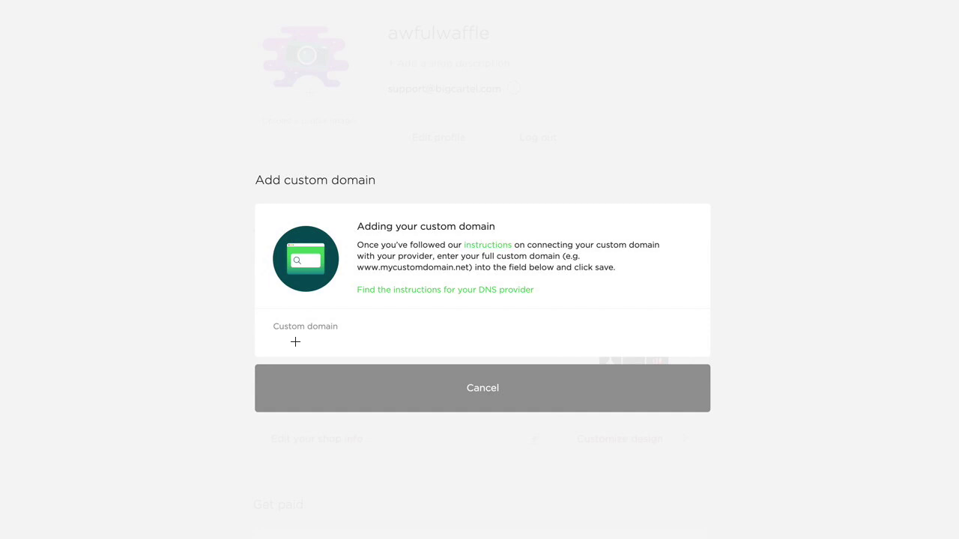
text(www.waffletossle.com)
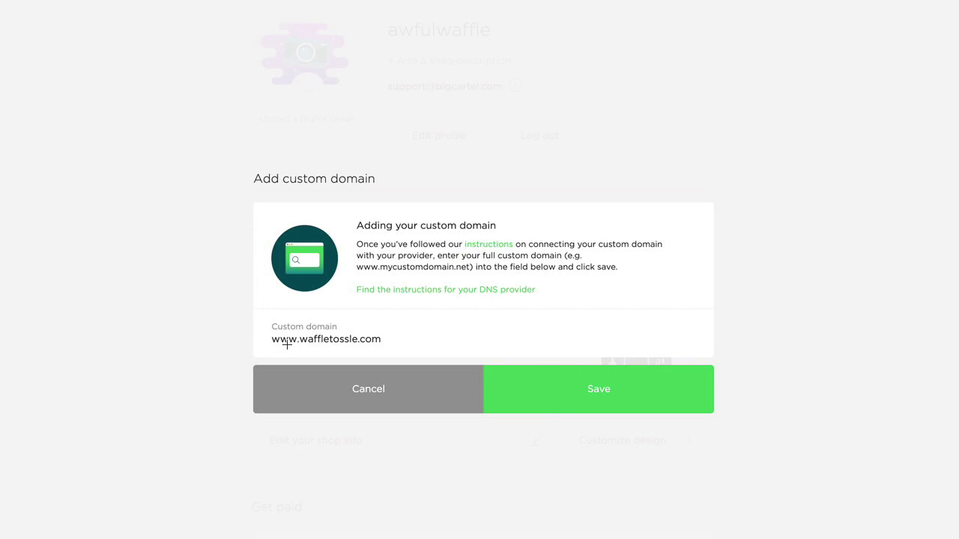
click(599, 390)
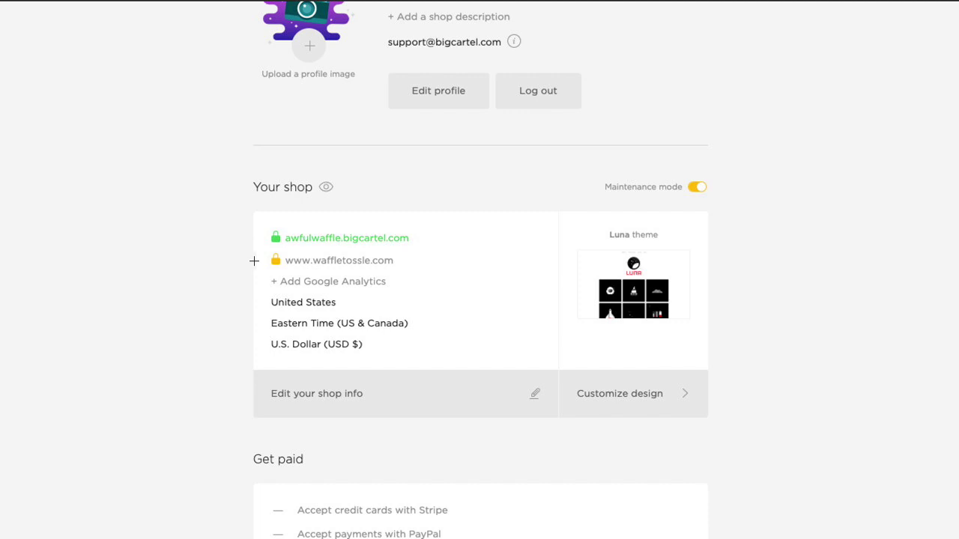
mouse_move(276, 261)
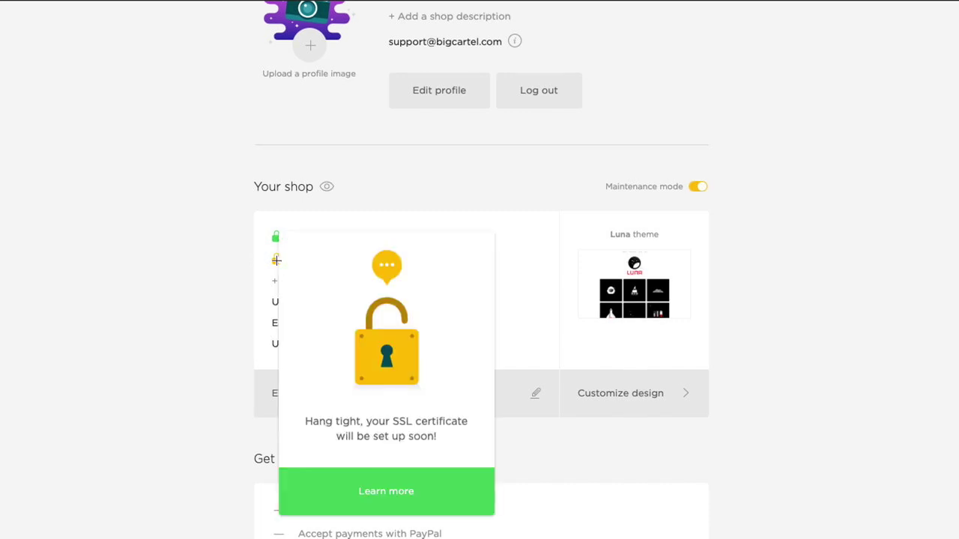
click(213, 331)
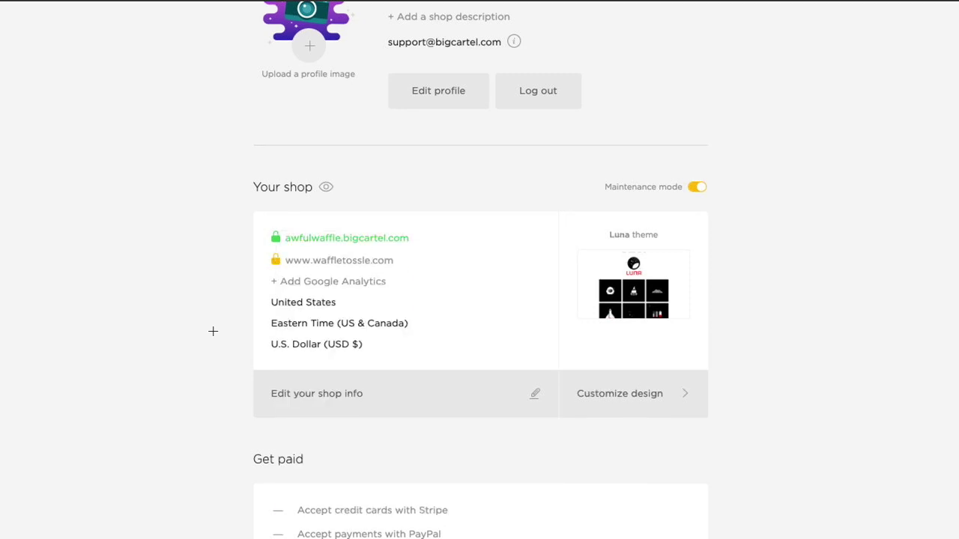